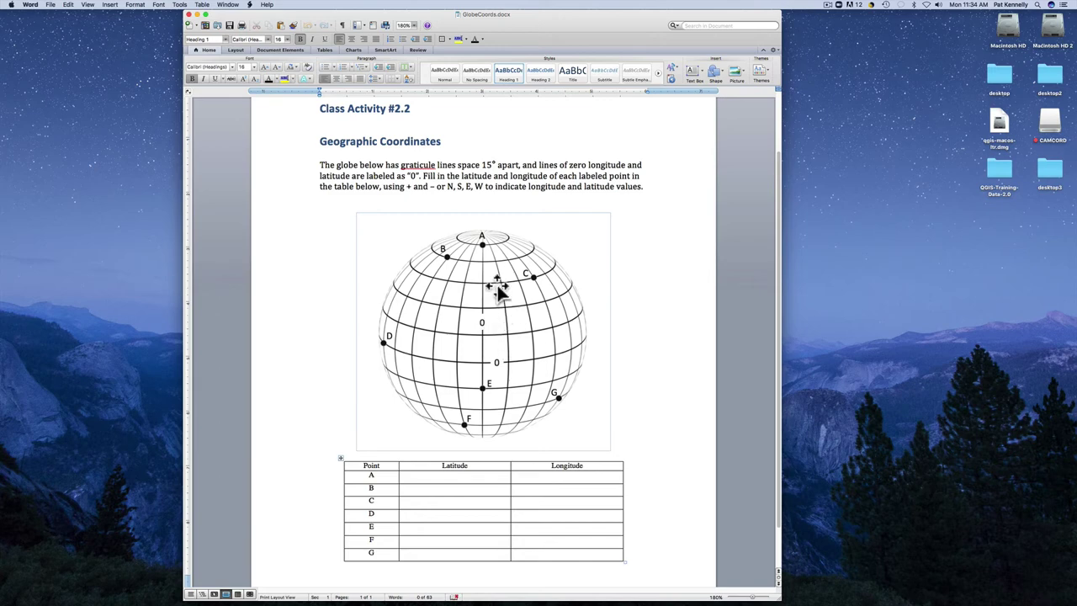
Step: Fill in point A's row with latitude '75 N or +75' and longitude '0'
left_click(455, 476)
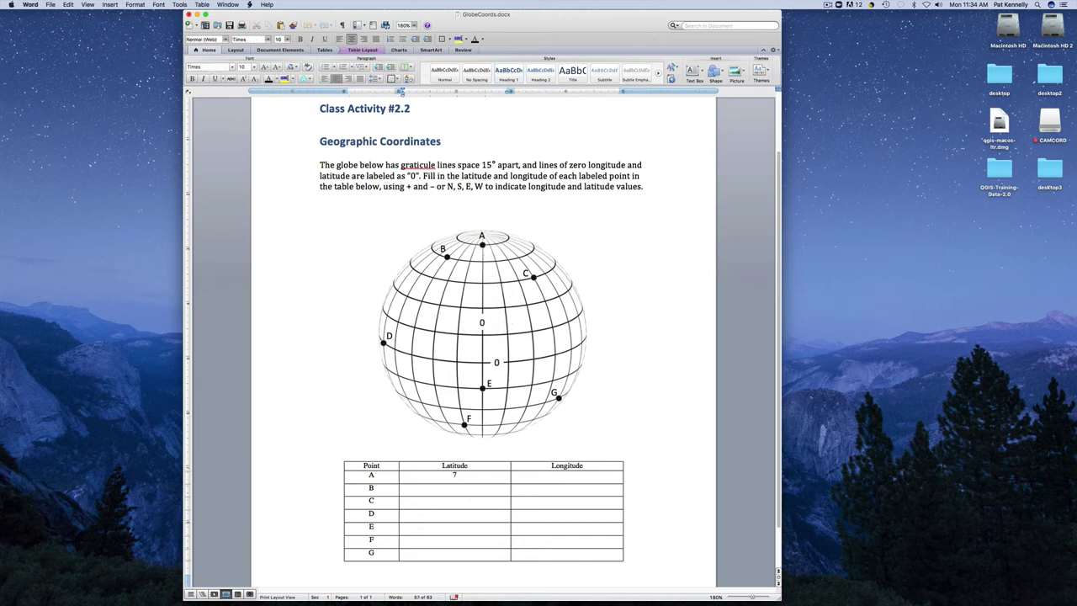
type("75")
type(" N or")
type(" +75")
left_click(495, 360)
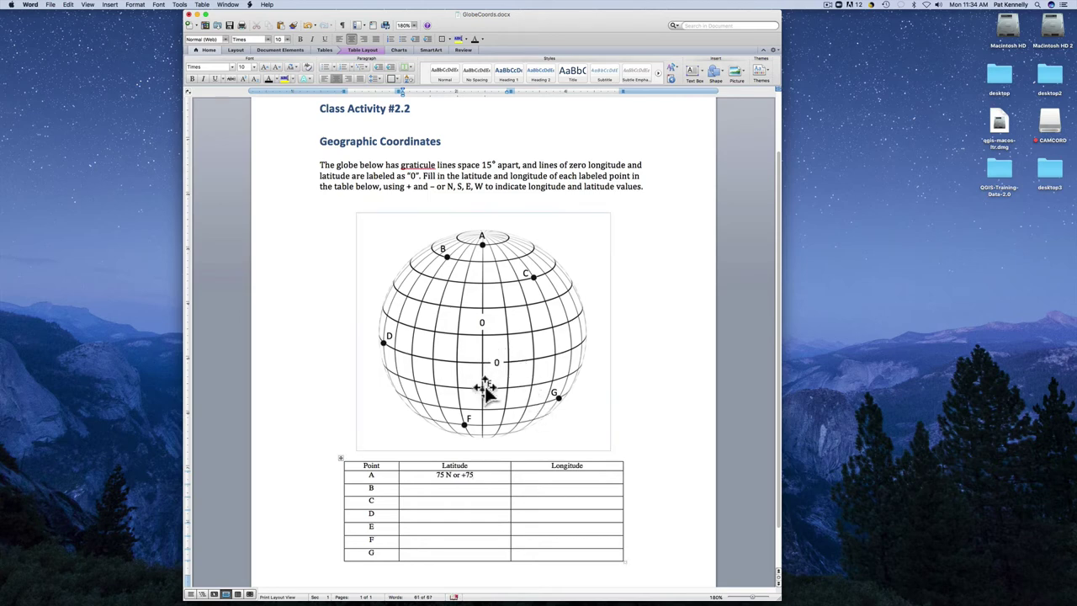
left_click(571, 480)
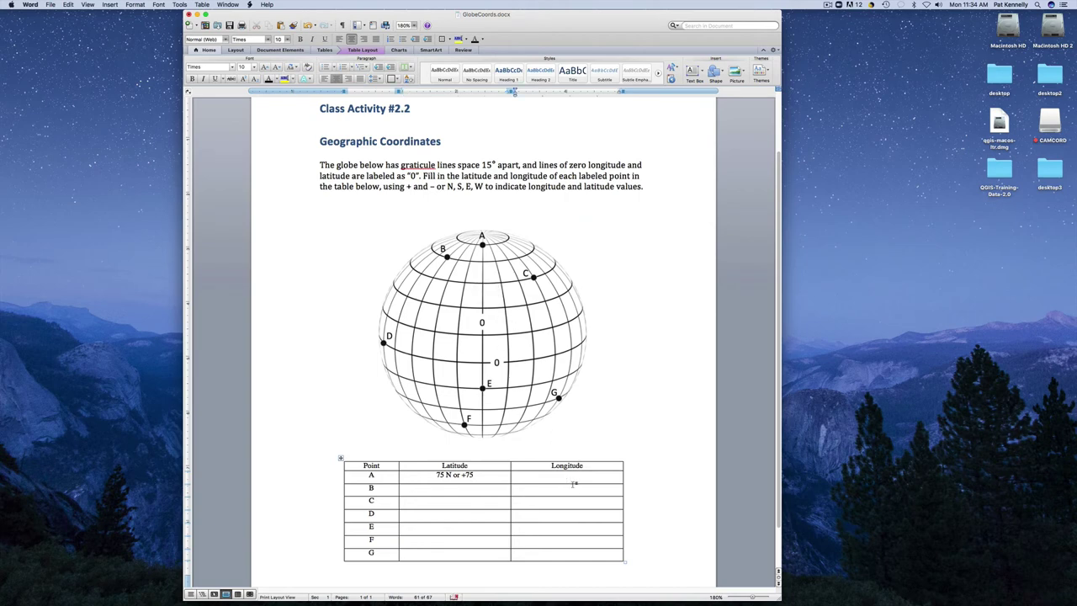
type("0")
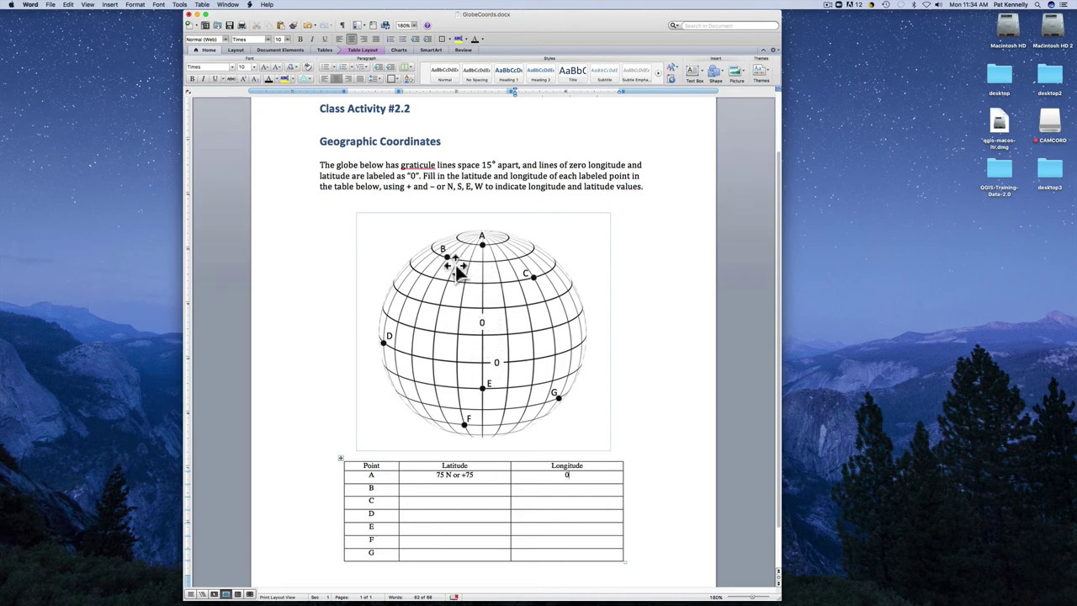
Step: Fill in point B's row with latitude '60 N or +60' and longitude '45 W or -45'
left_click(454, 487)
type("0 N or")
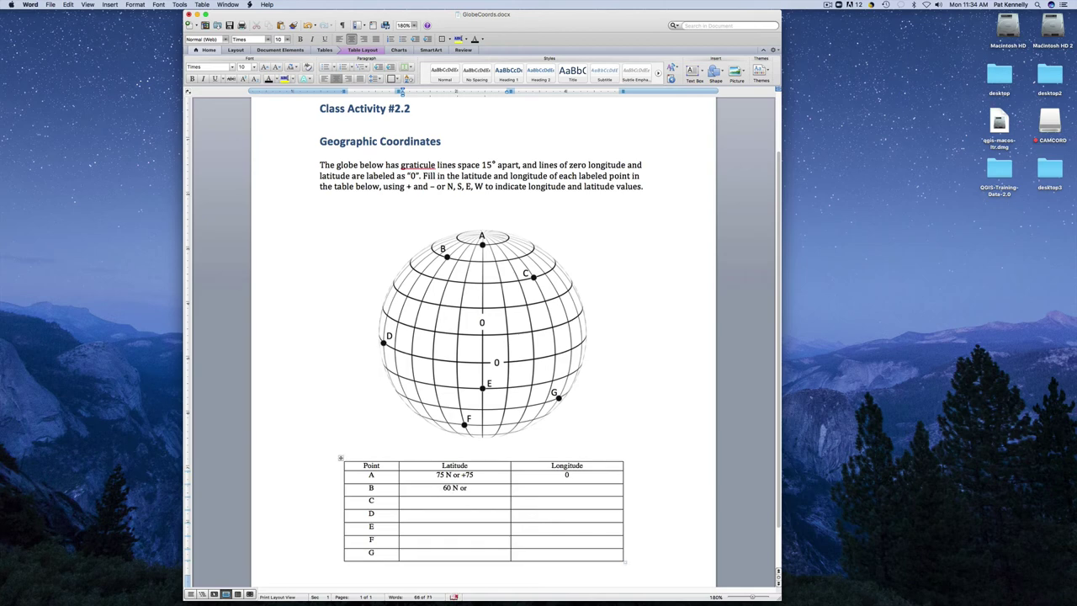
type(" +60")
left_click(515, 360)
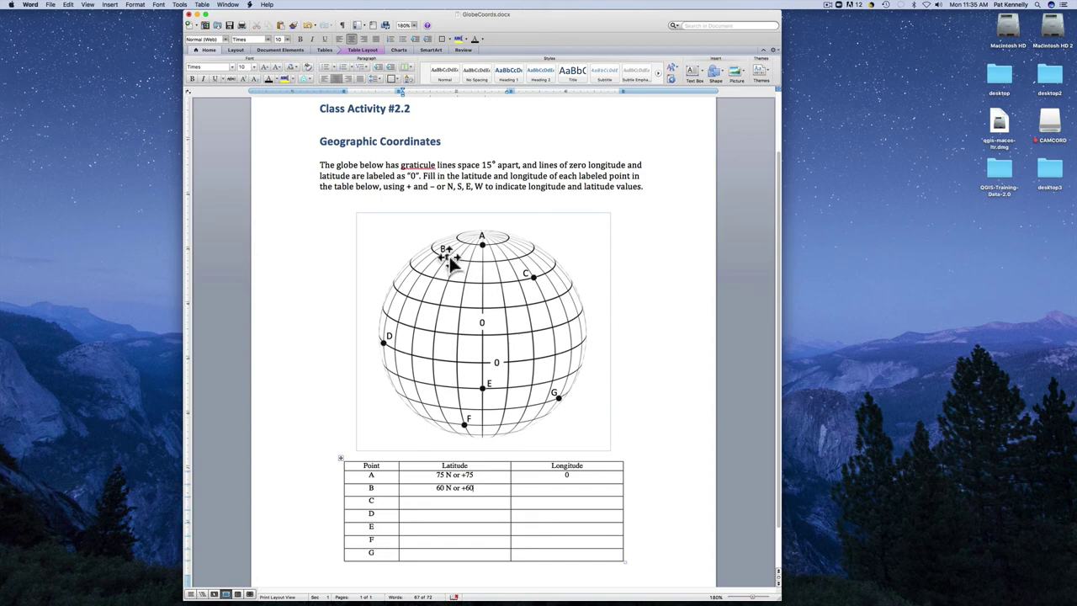
left_click(558, 487)
type("45")
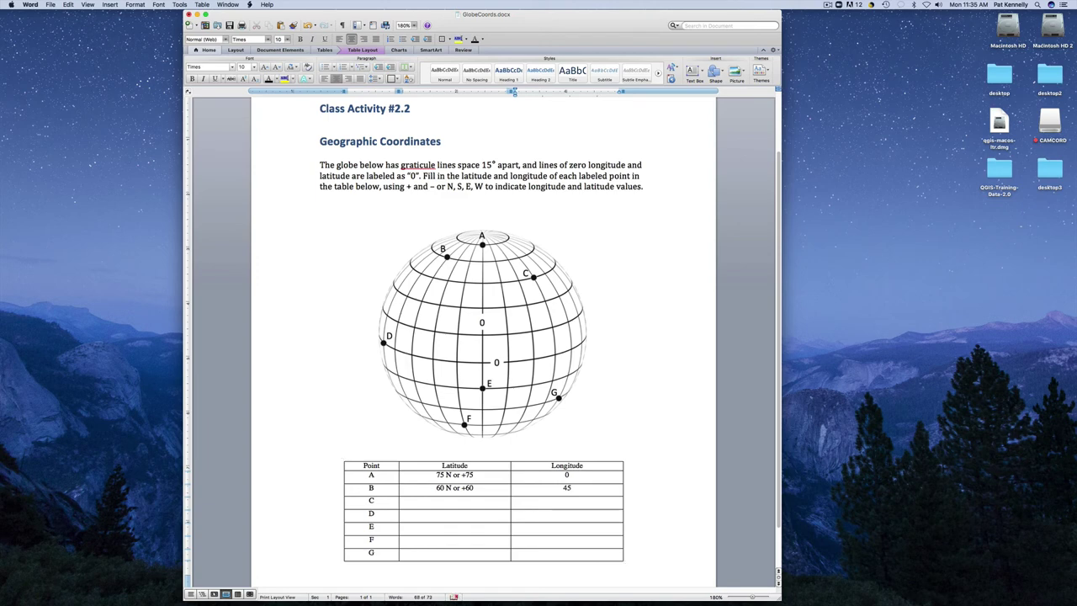
type(" W or")
type(" -45")
left_click(585, 416)
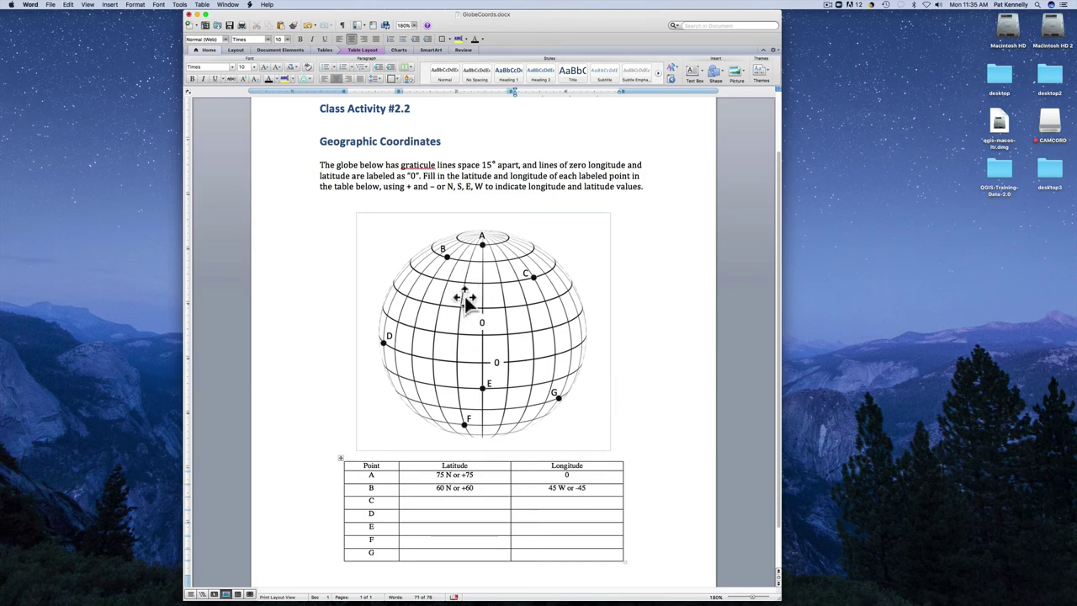
Step: Fill in point G's row with latitude '30 S or -30' and longitude '90 E or +90'
left_click(445, 554)
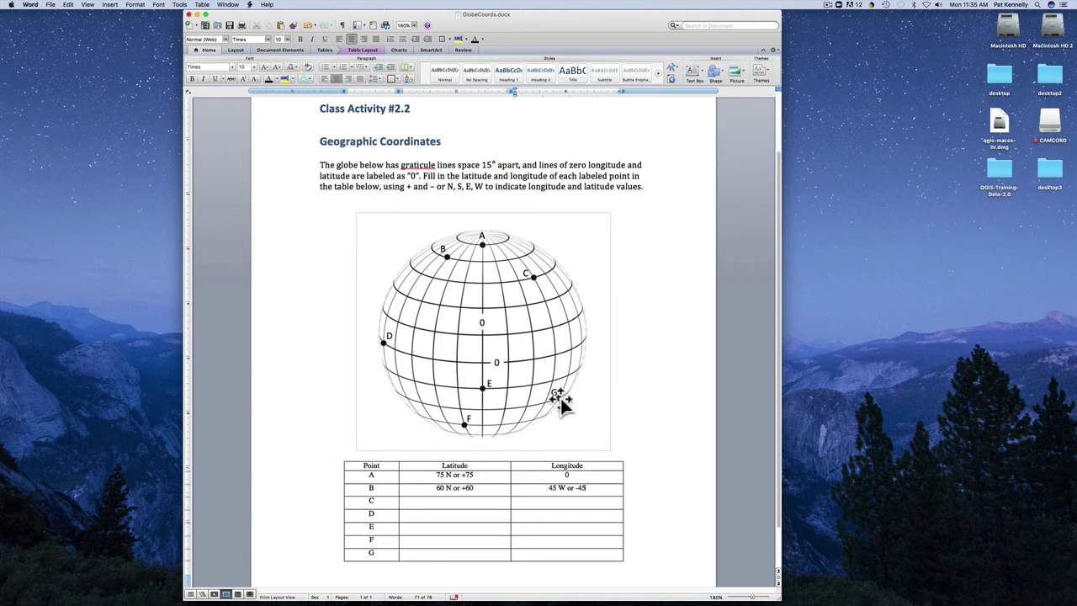
left_click(442, 555)
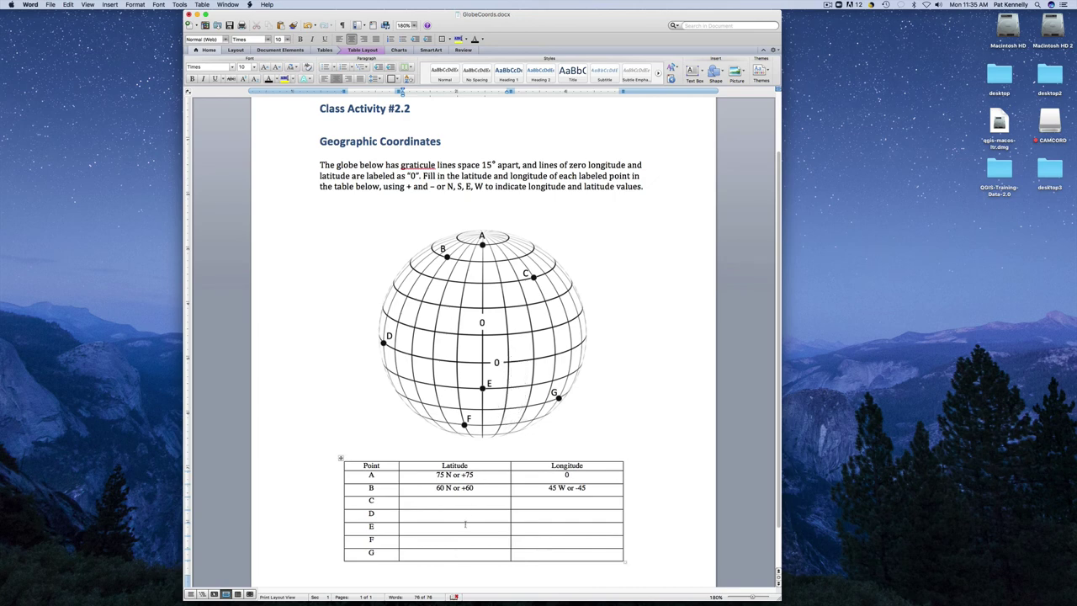
type("30 S or")
type(" -30")
type("90")
type(" E or")
type(" +90")
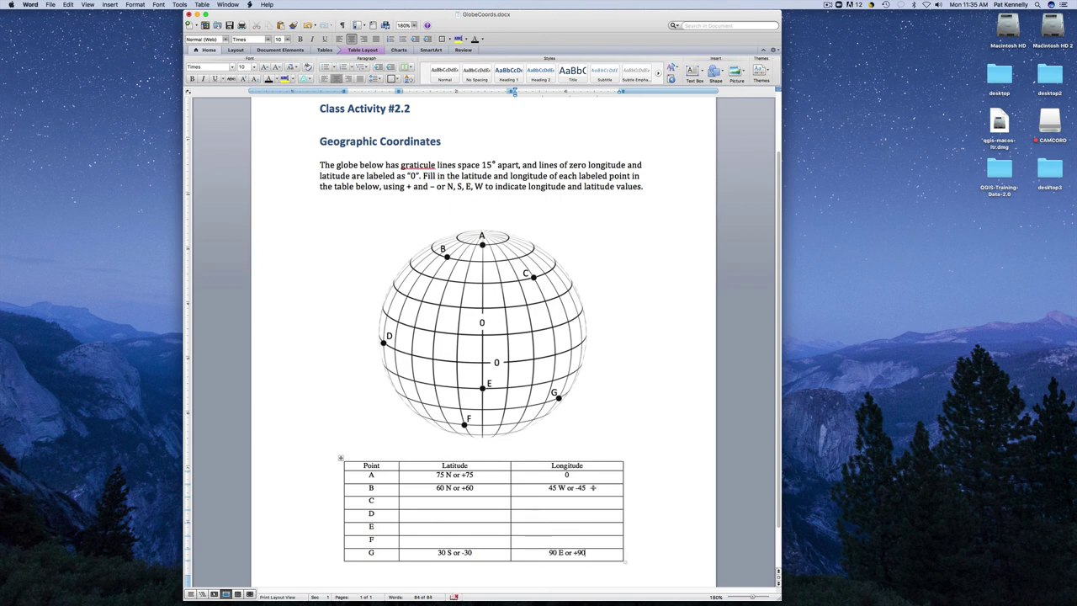